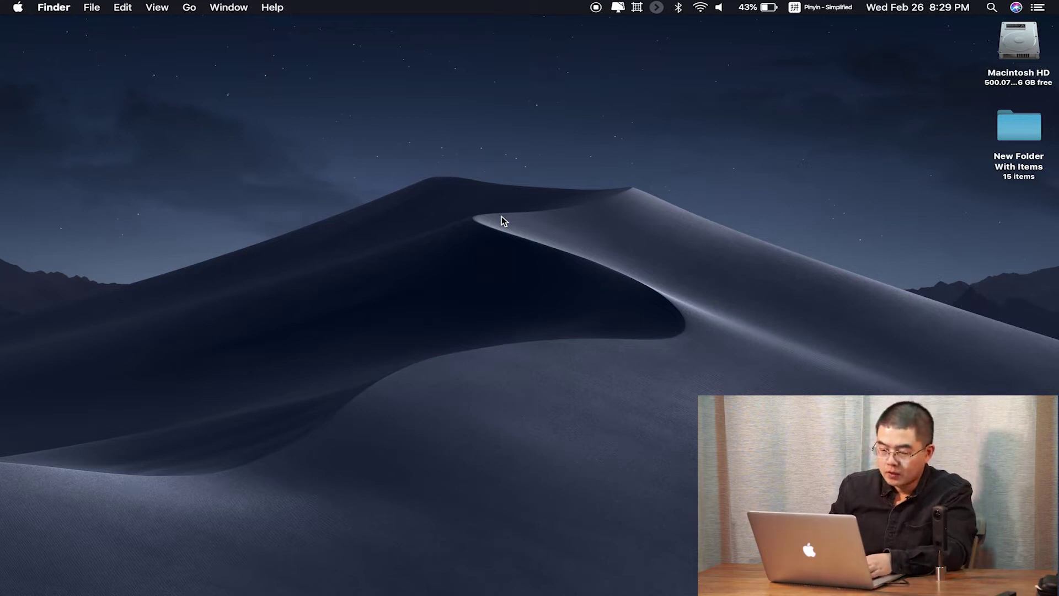
# Launch Image Capture from Launchpad's Other folder to view the RICOH THETA Z1 camera files
pyautogui.click(473, 203)
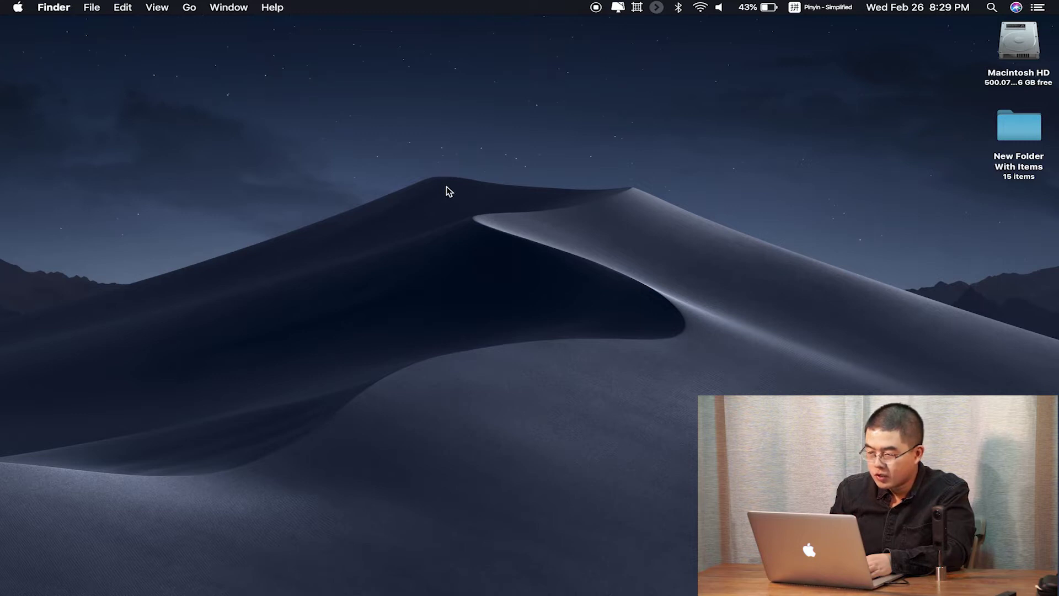
pyautogui.press('F4')
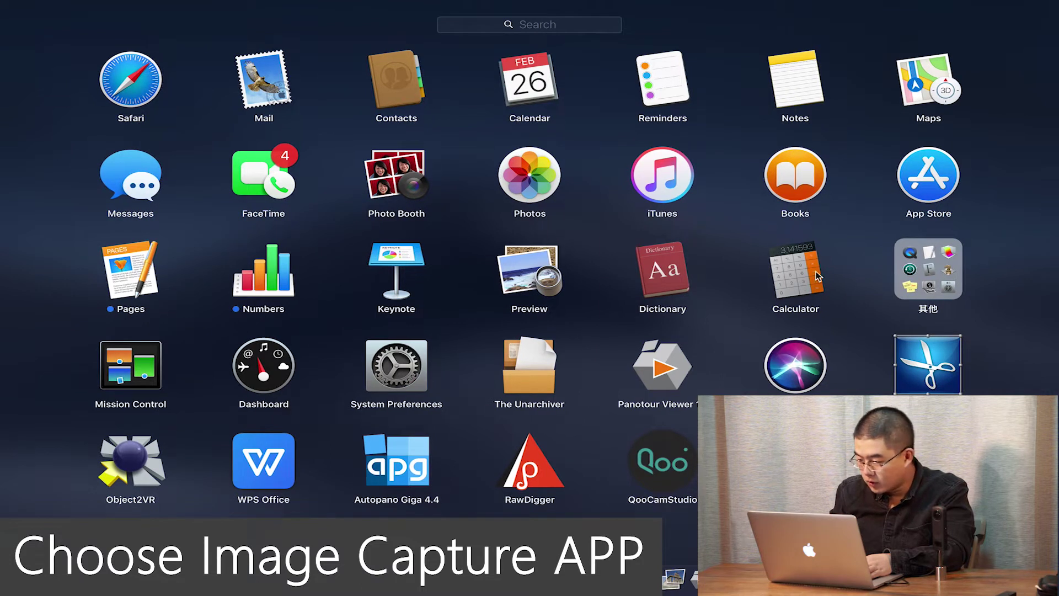
pyautogui.click(956, 285)
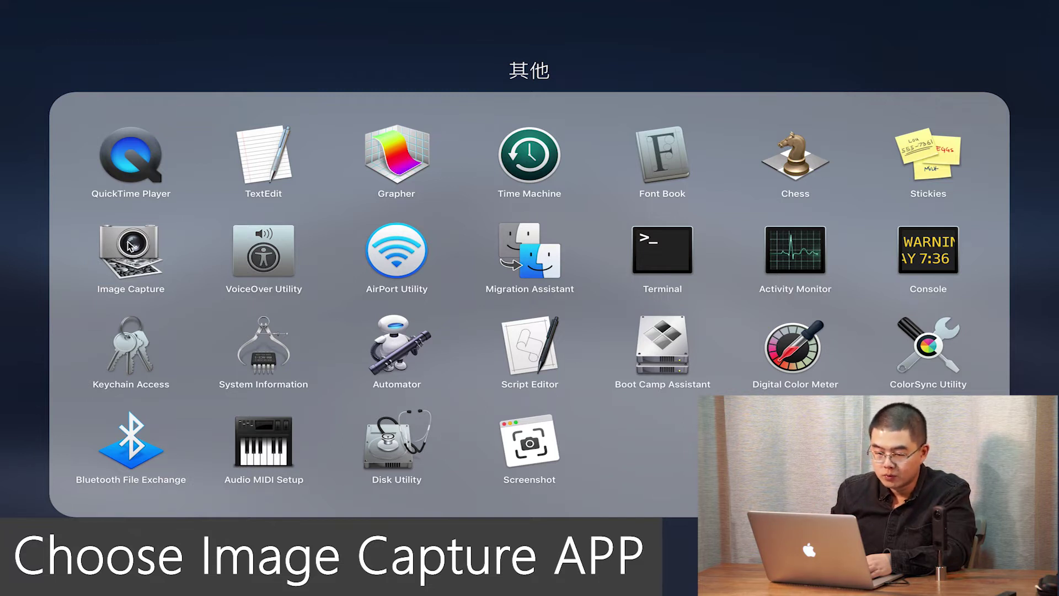
pyautogui.click(129, 244)
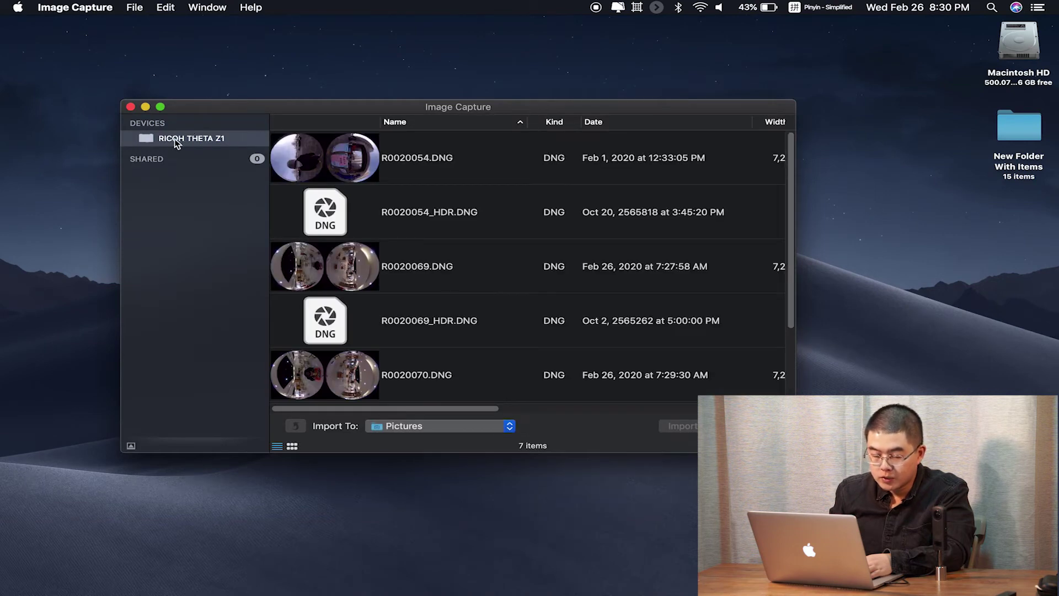
# Maximize the Image Capture window and select individual DNG rows, including R0020054 through R0020070
pyautogui.doubleClick(217, 111)
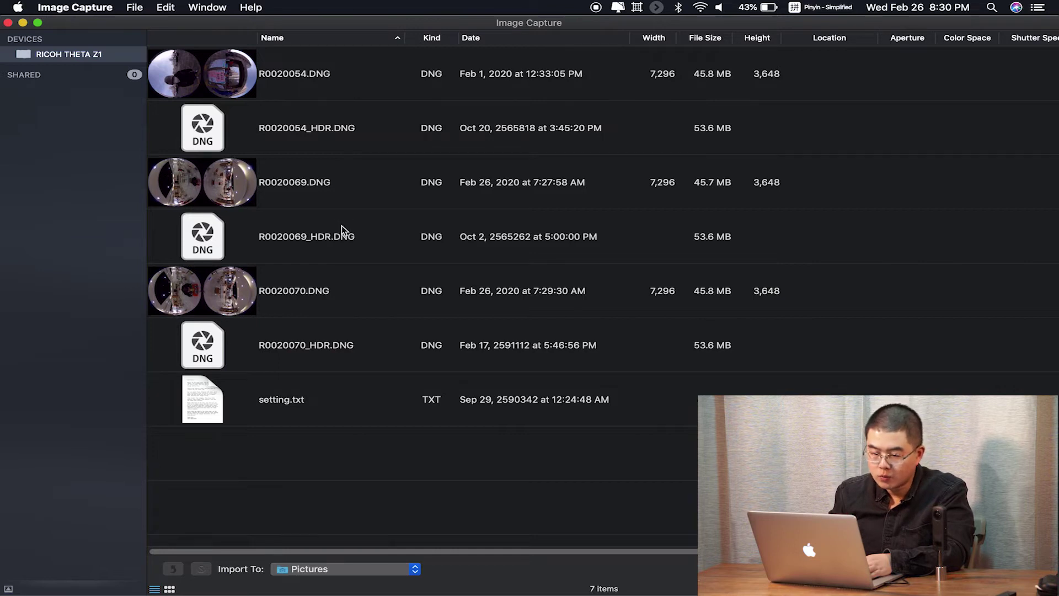
pyautogui.click(323, 80)
pyautogui.click(320, 130)
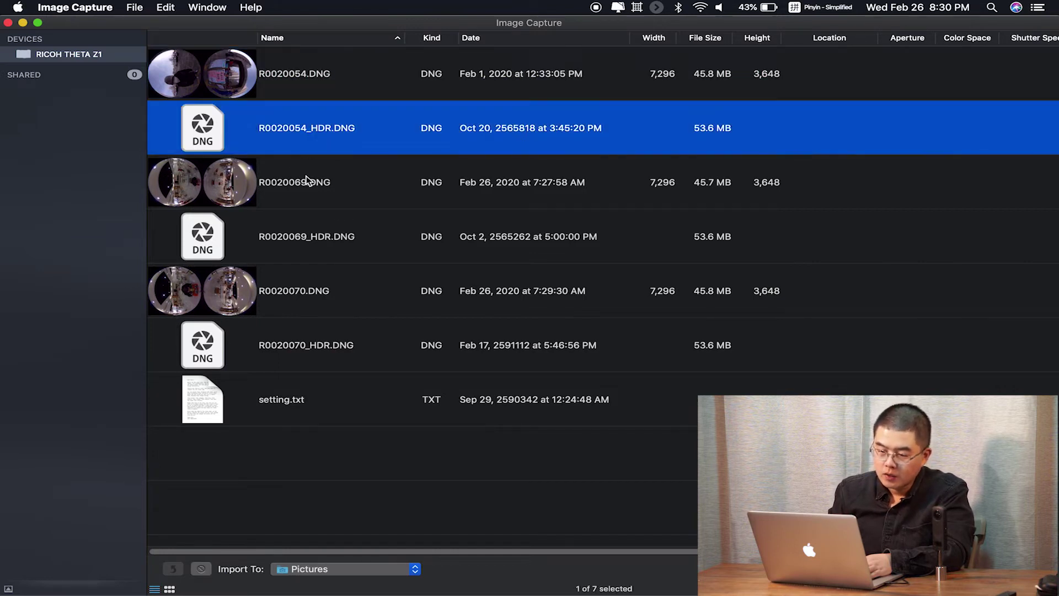
pyautogui.click(306, 179)
pyautogui.click(329, 97)
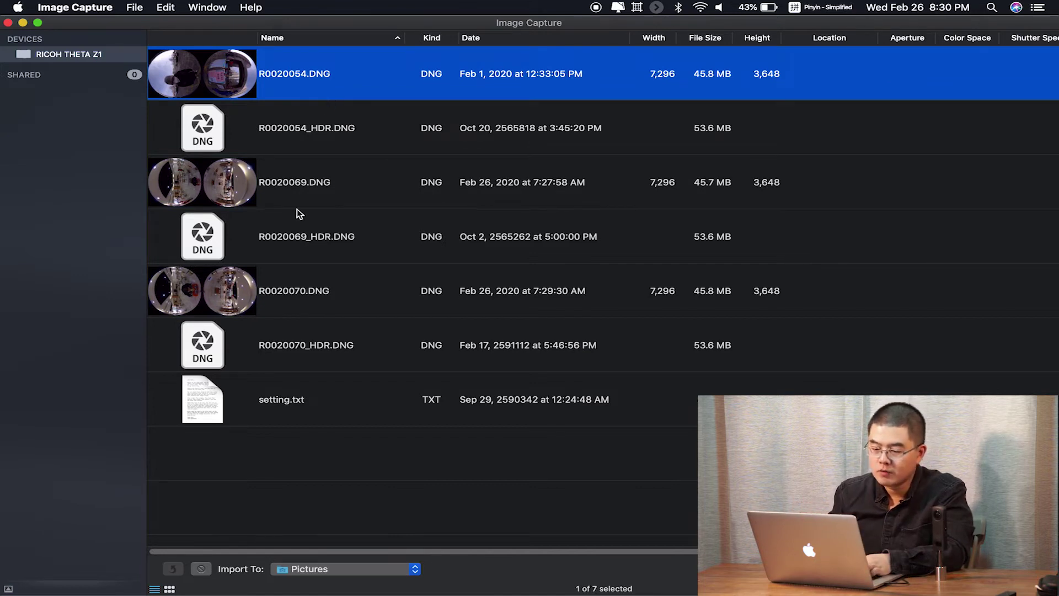
pyautogui.keyDown('shift'); pyautogui.click(286, 283); pyautogui.keyUp('shift')
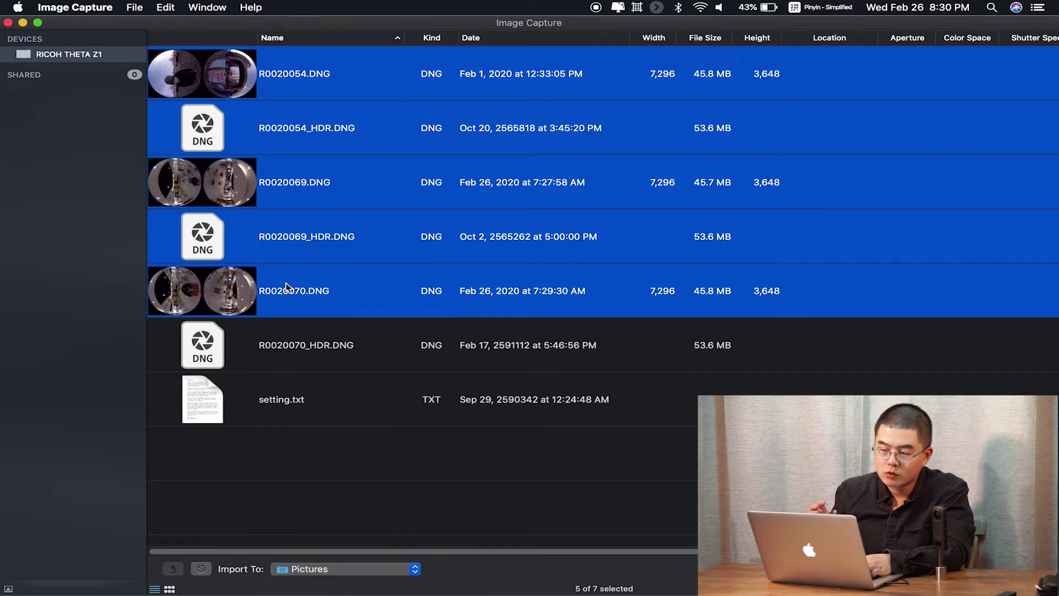
pyautogui.click(291, 203)
pyautogui.click(348, 138)
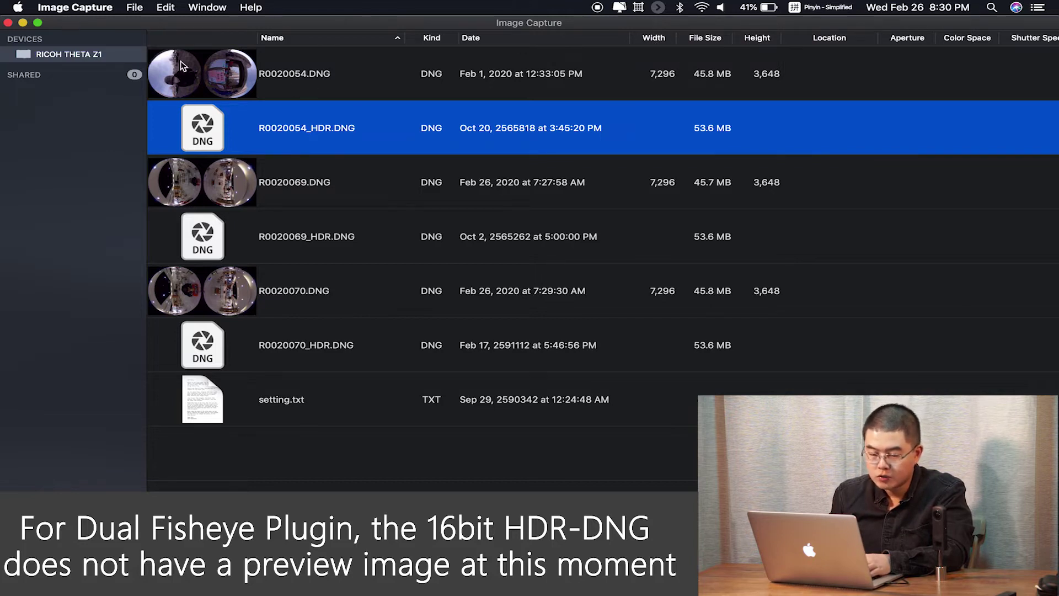
# Sort the camera files by name descending and compare R0020054.DNG with R0020054_HDR.DNG
pyautogui.click(331, 40)
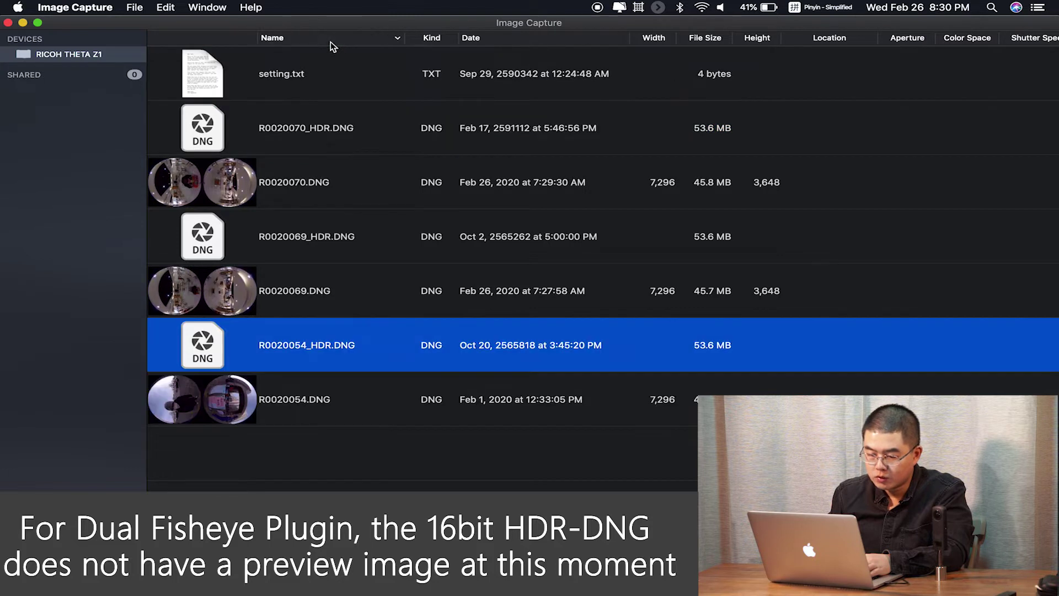
pyautogui.click(314, 407)
pyautogui.click(320, 362)
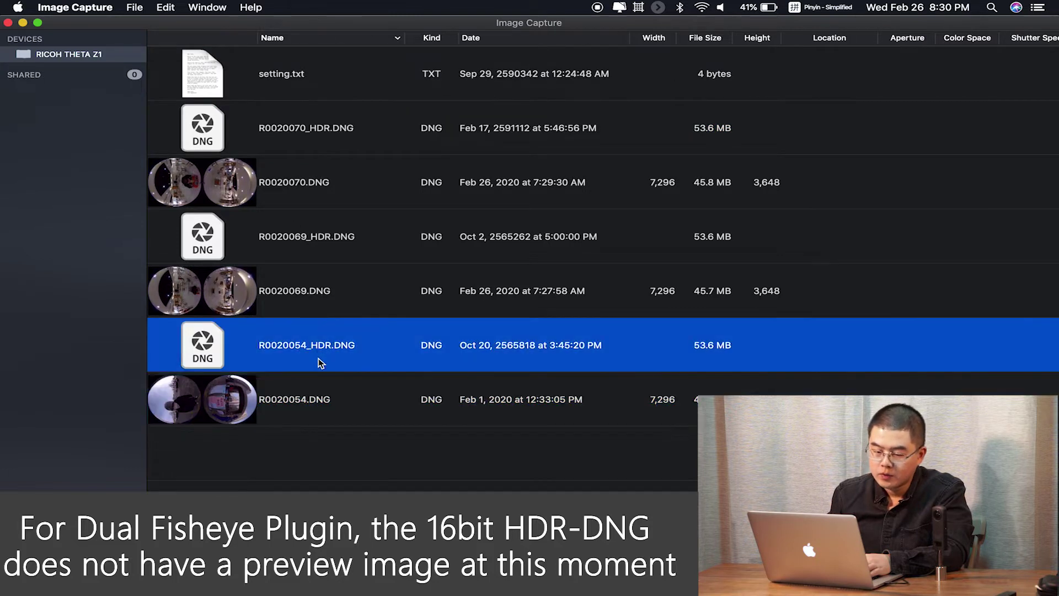
pyautogui.click(307, 404)
pyautogui.click(315, 344)
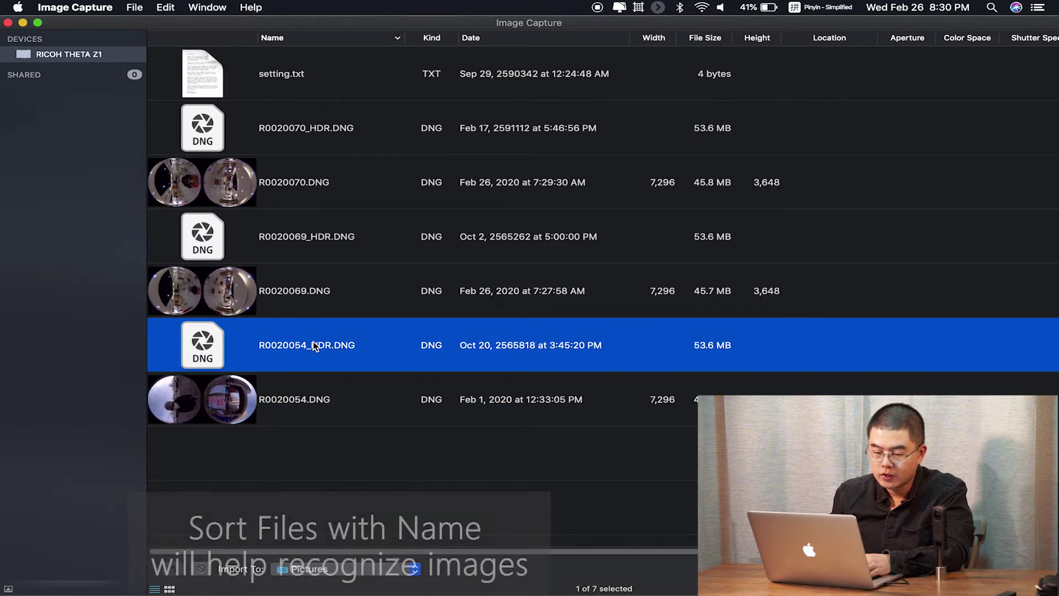
pyautogui.click(267, 392)
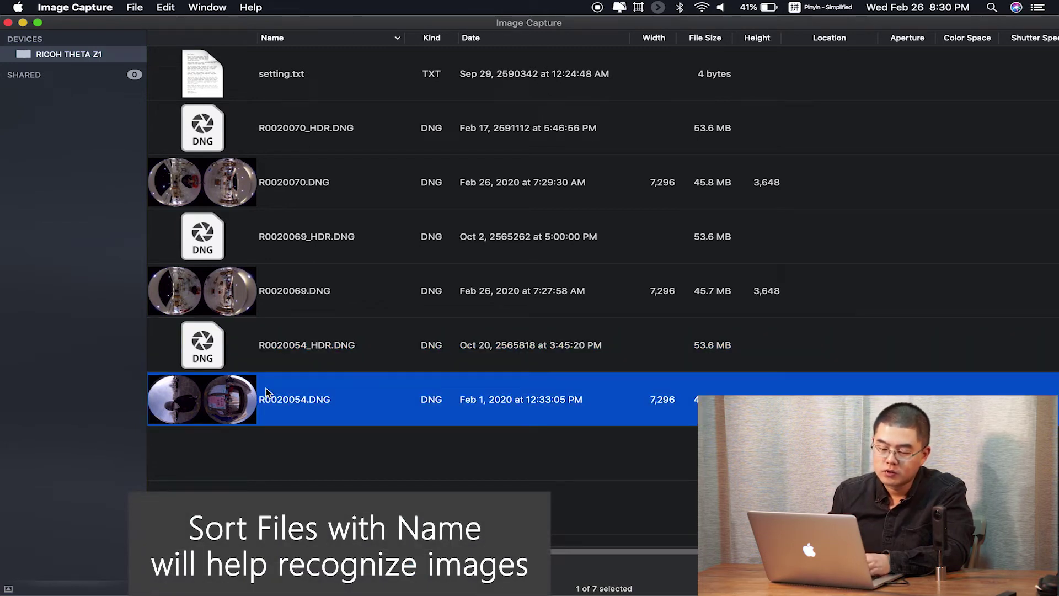
# Marquee-select R0020054.DNG and R0020054_HDR.DNG together and bring up their context actions
pyautogui.moveTo(295, 444); pyautogui.dragTo(307, 344)
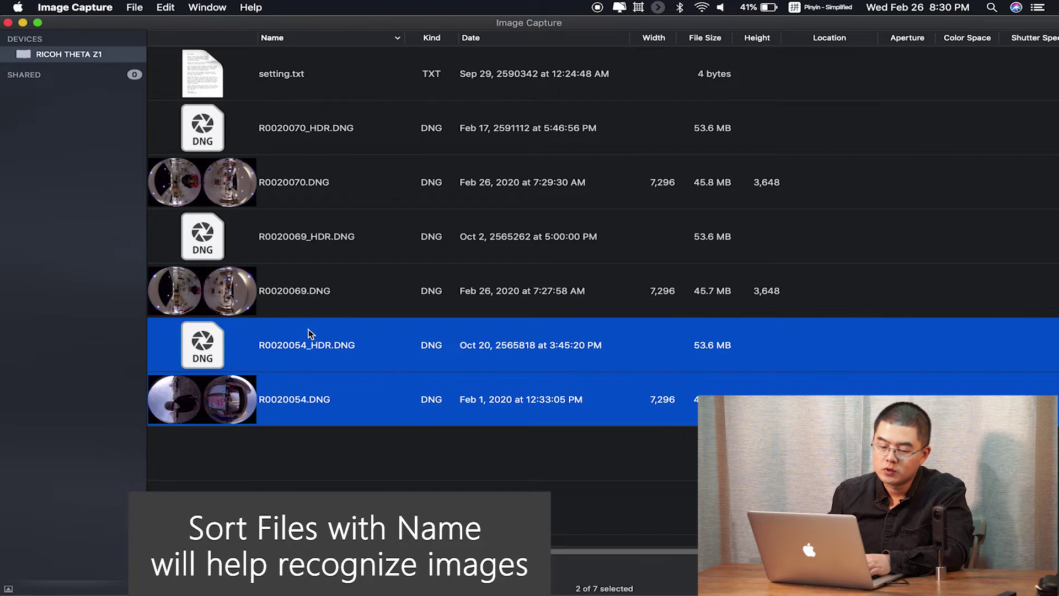
pyautogui.click(304, 460)
pyautogui.moveTo(354, 435); pyautogui.dragTo(289, 335)
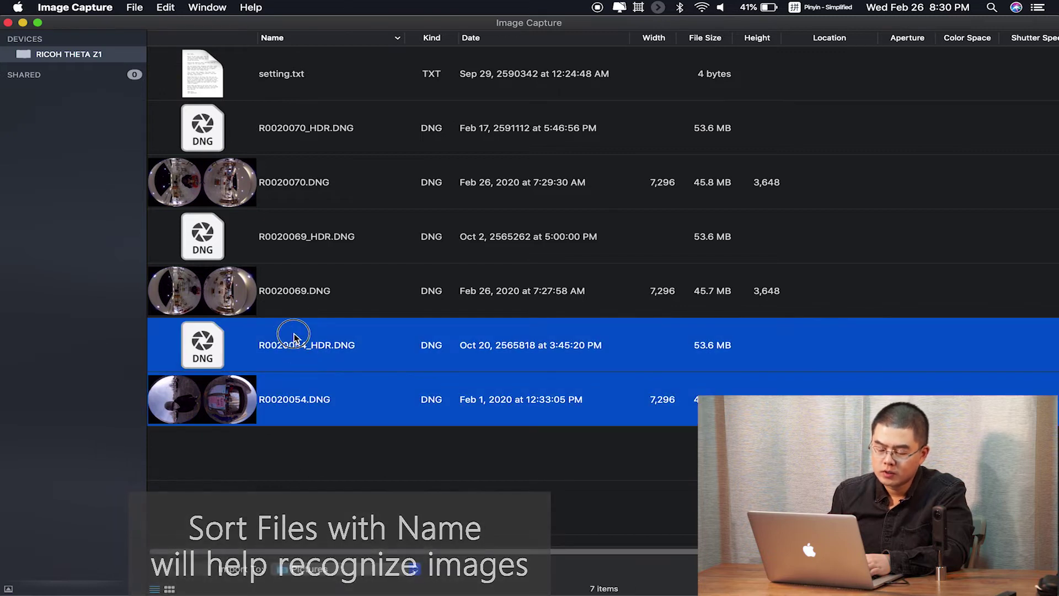
pyautogui.click(331, 455)
pyautogui.moveTo(364, 453); pyautogui.dragTo(297, 349)
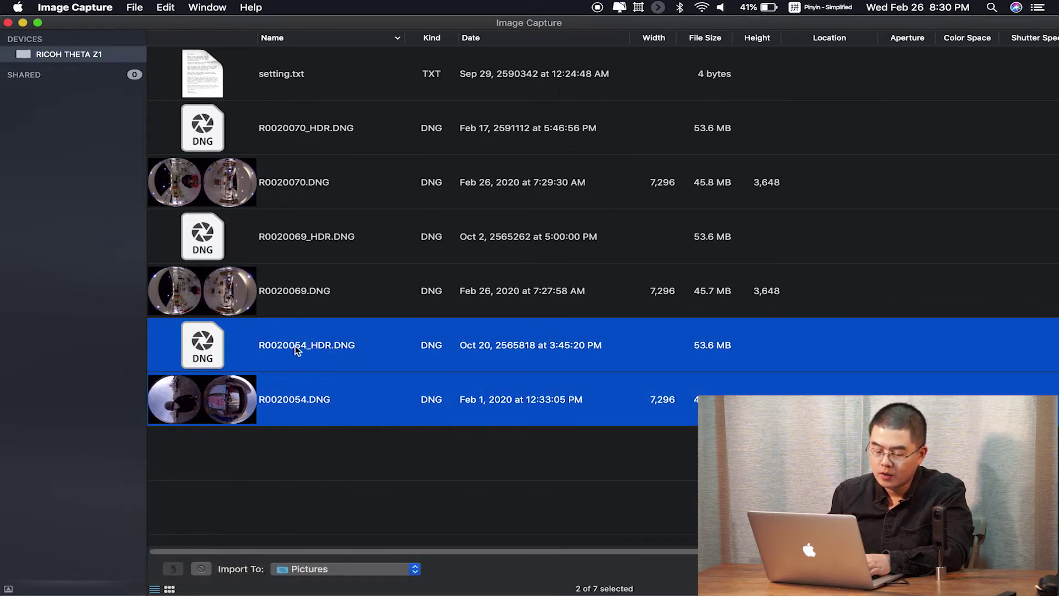
pyautogui.rightClick(296, 349)
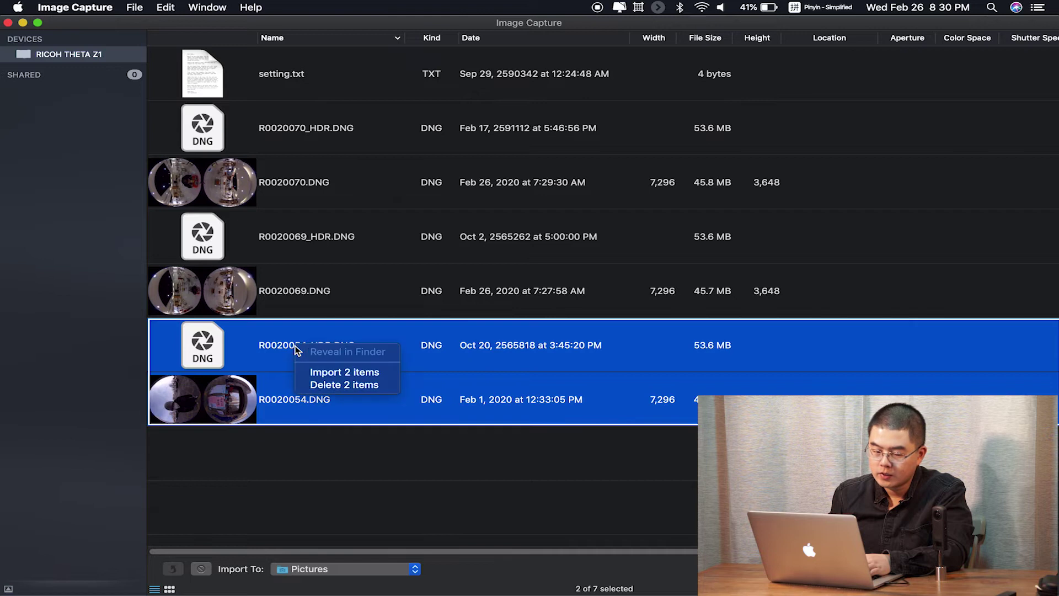
# Permanently delete R0020054.DNG and R0020054_HDR.DNG from the camera
pyautogui.click(334, 385)
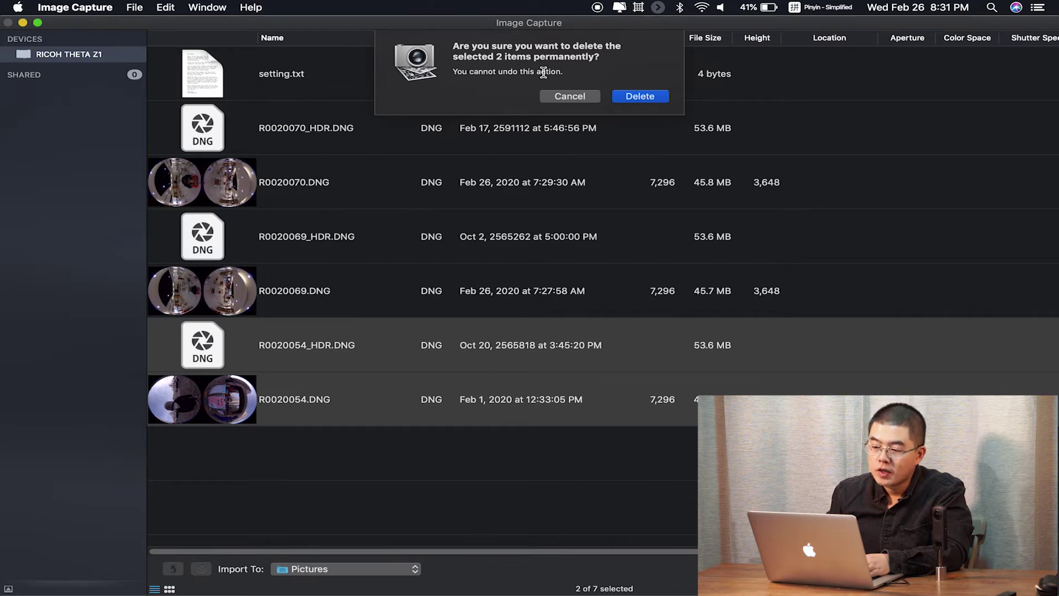
pyautogui.click(639, 97)
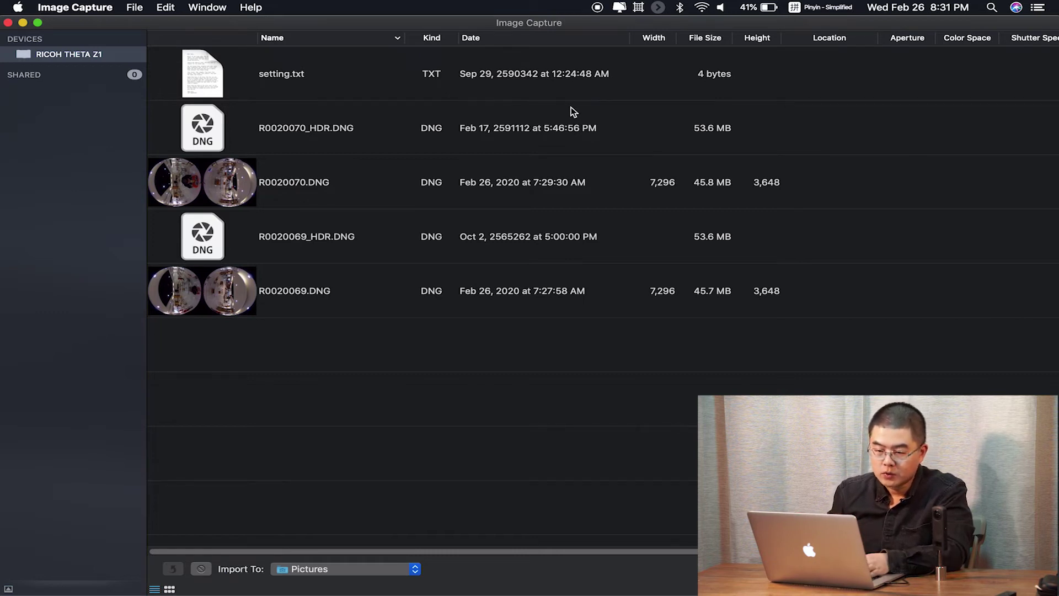
pyautogui.moveTo(423, 337); pyautogui.dragTo(383, 249)
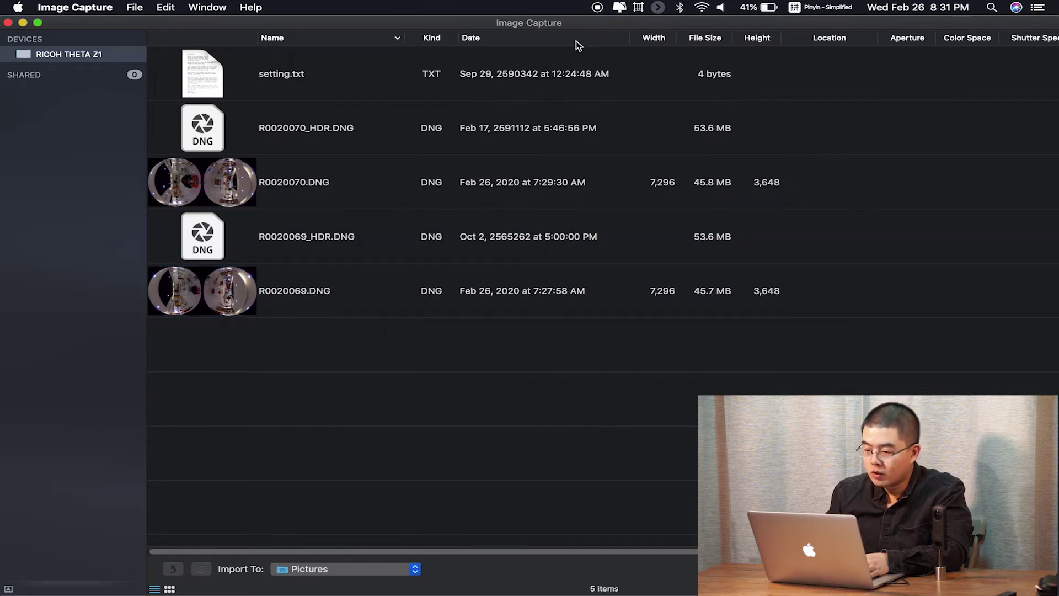
# Re-sort the list by name ascending, then by date, and close Image Capture
pyautogui.click(373, 41)
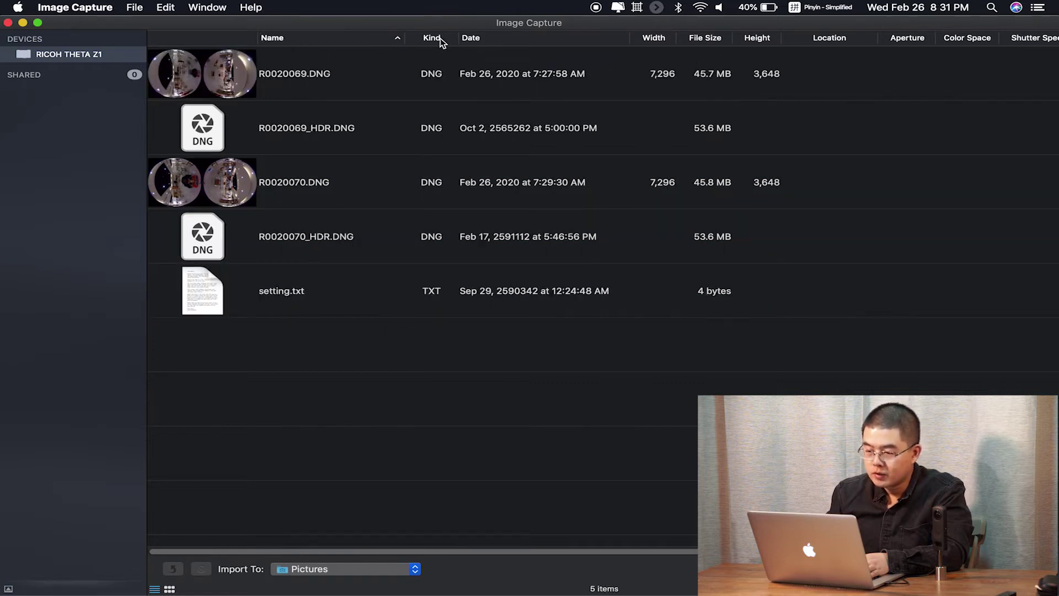
pyautogui.click(523, 40)
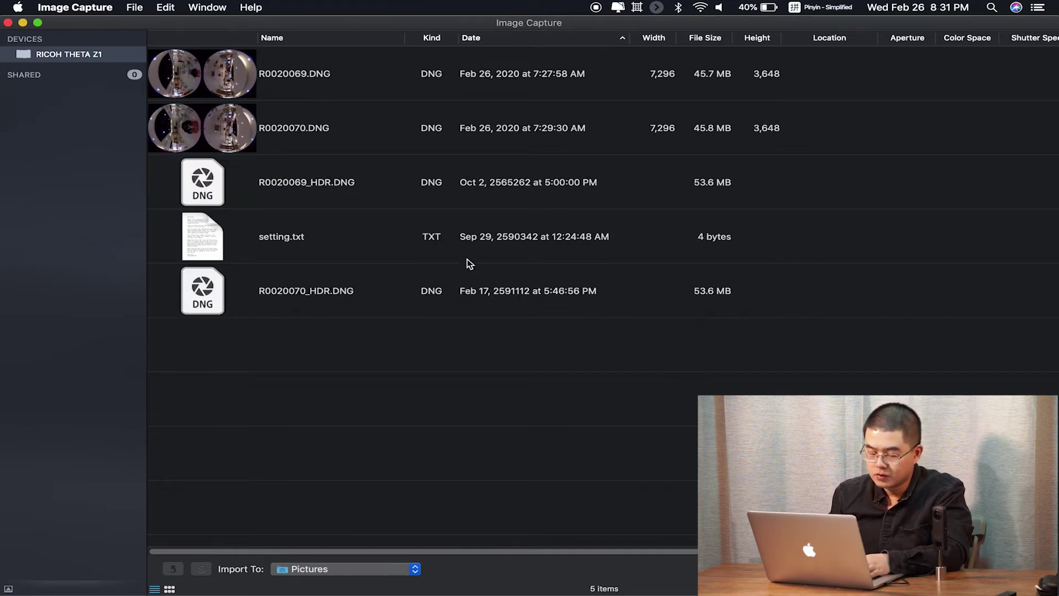
pyautogui.click(380, 301)
pyautogui.click(368, 319)
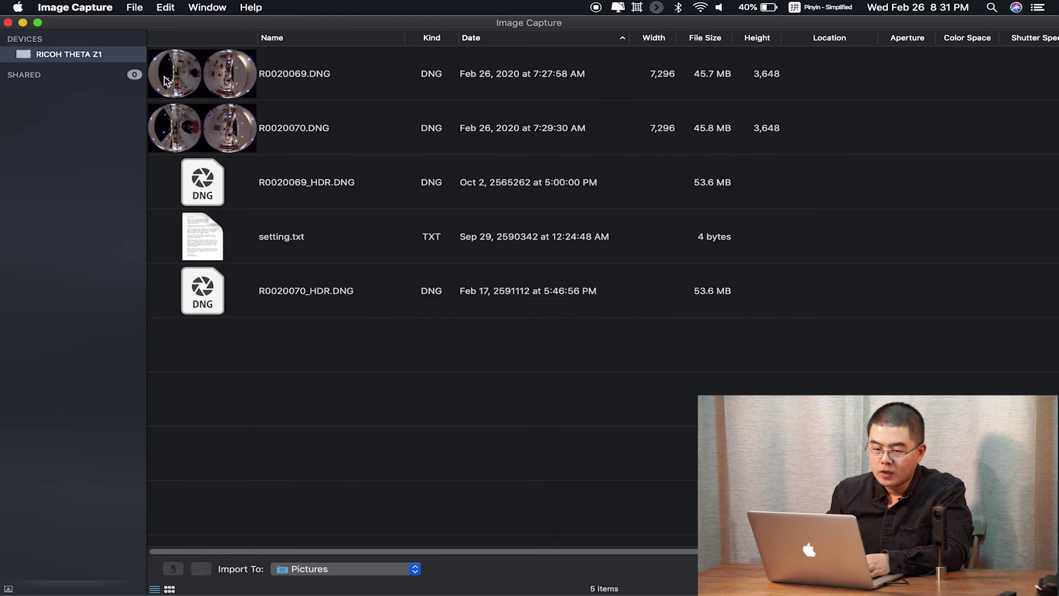
pyautogui.click(7, 22)
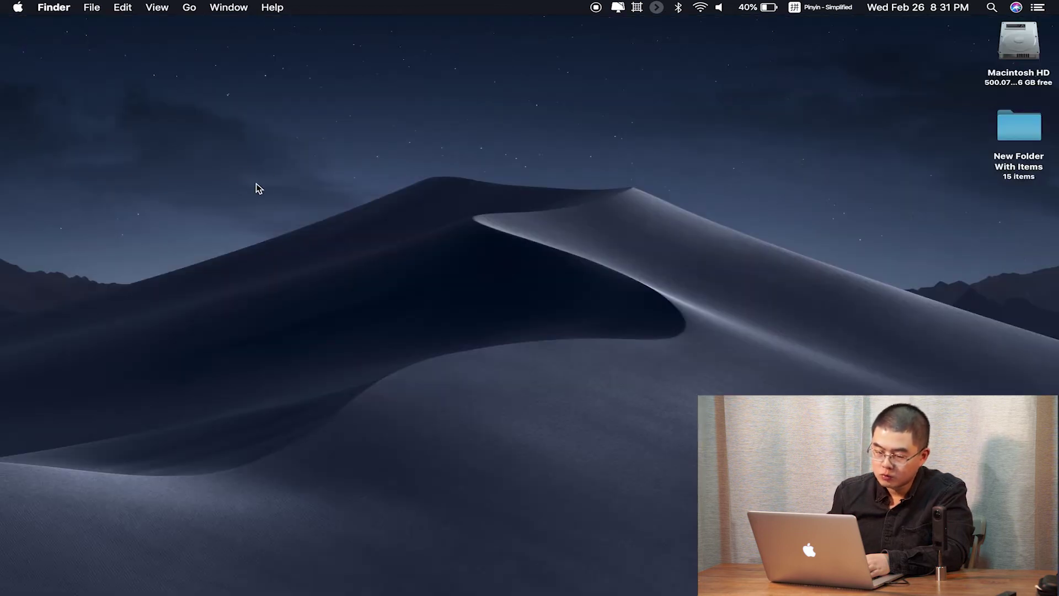
# Launch Photos from Launchpad and maximize its RICOH THETA Z1 import window
pyautogui.press('F4')
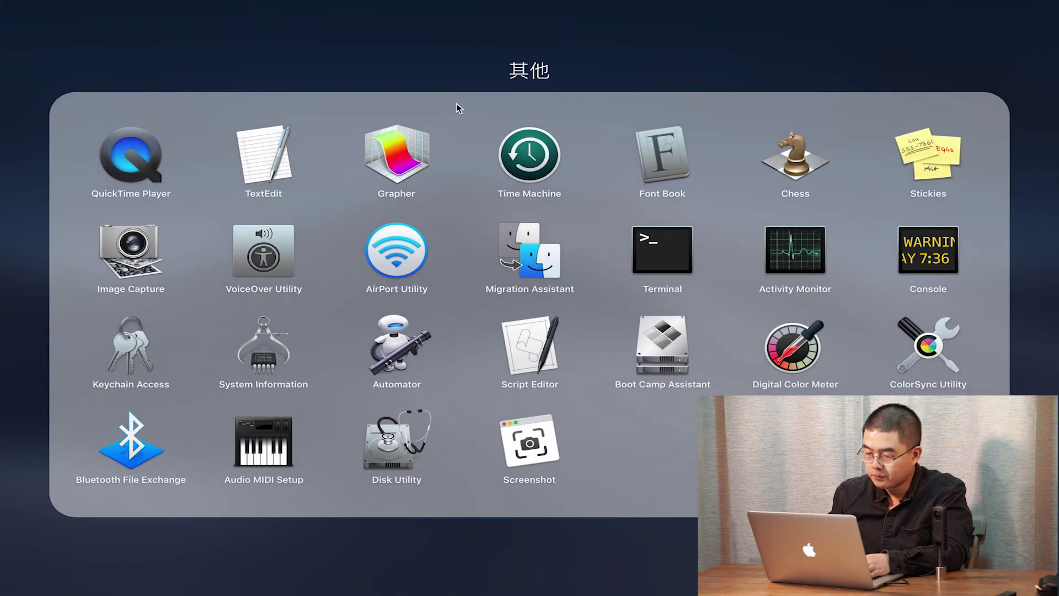
pyautogui.click(398, 533)
pyautogui.click(523, 174)
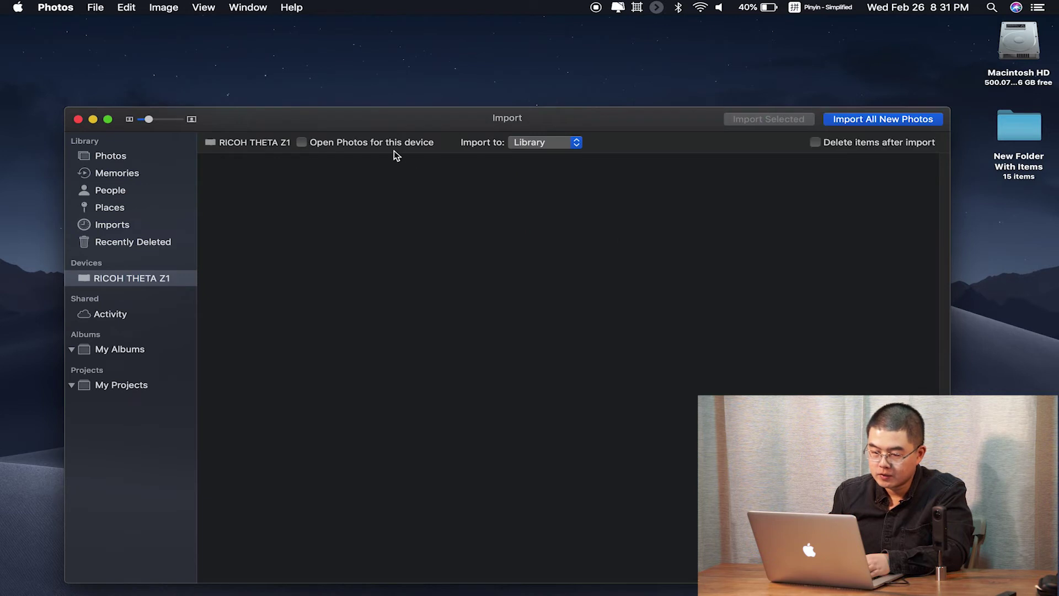
pyautogui.doubleClick(368, 111)
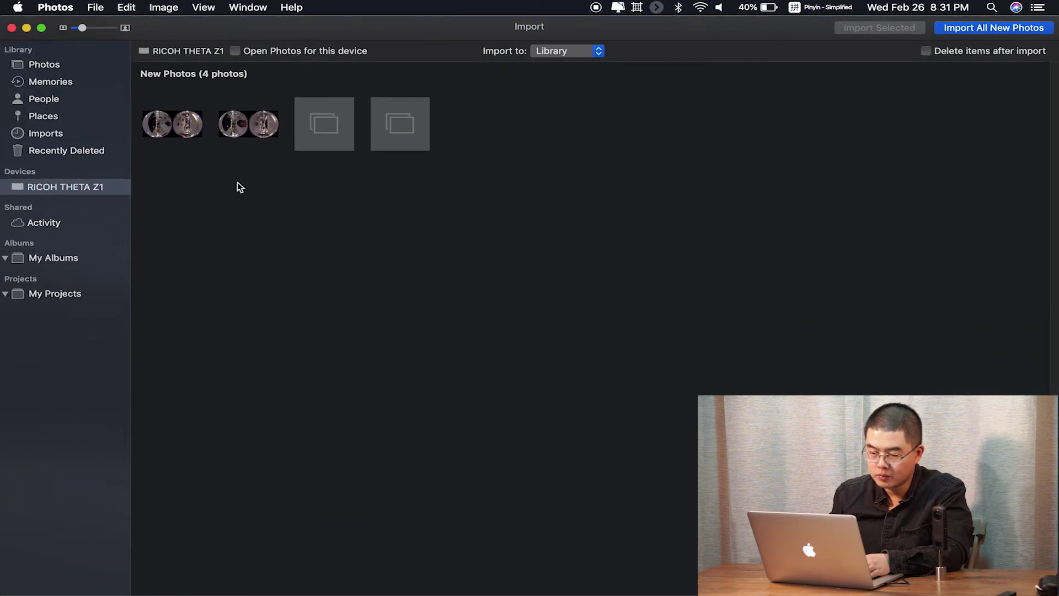
# Select different camera photos, ending with the two blank HDR thumbnails selected
pyautogui.click(181, 131)
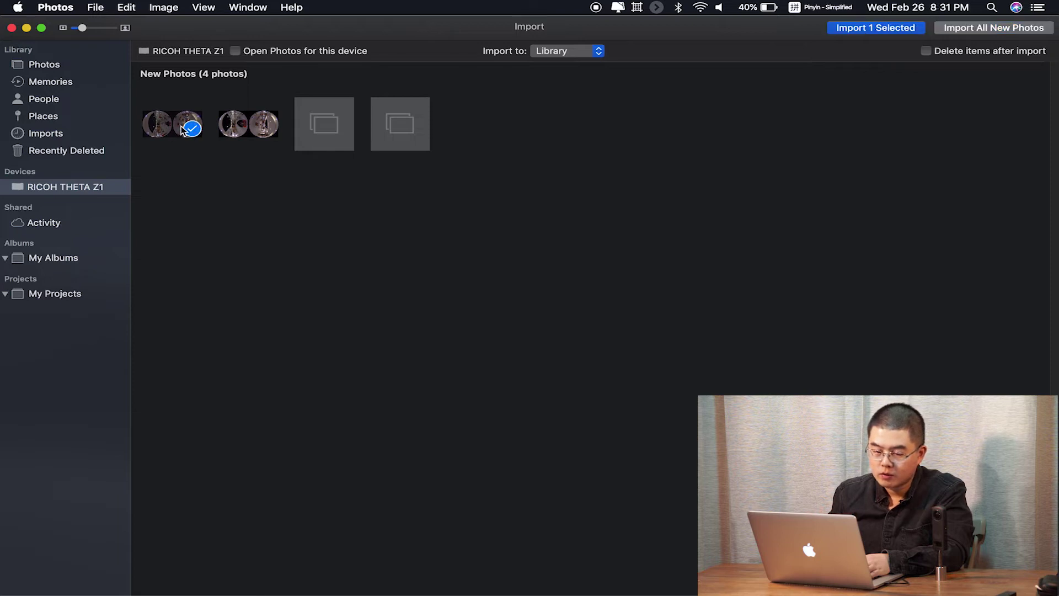
pyautogui.click(170, 129)
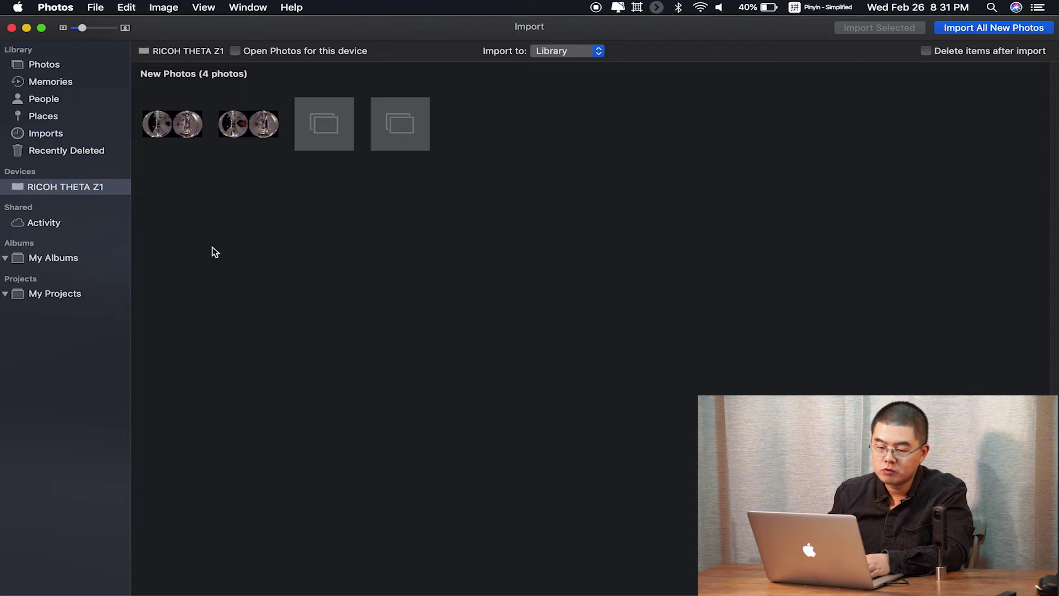
pyautogui.moveTo(273, 180); pyautogui.dragTo(305, 206)
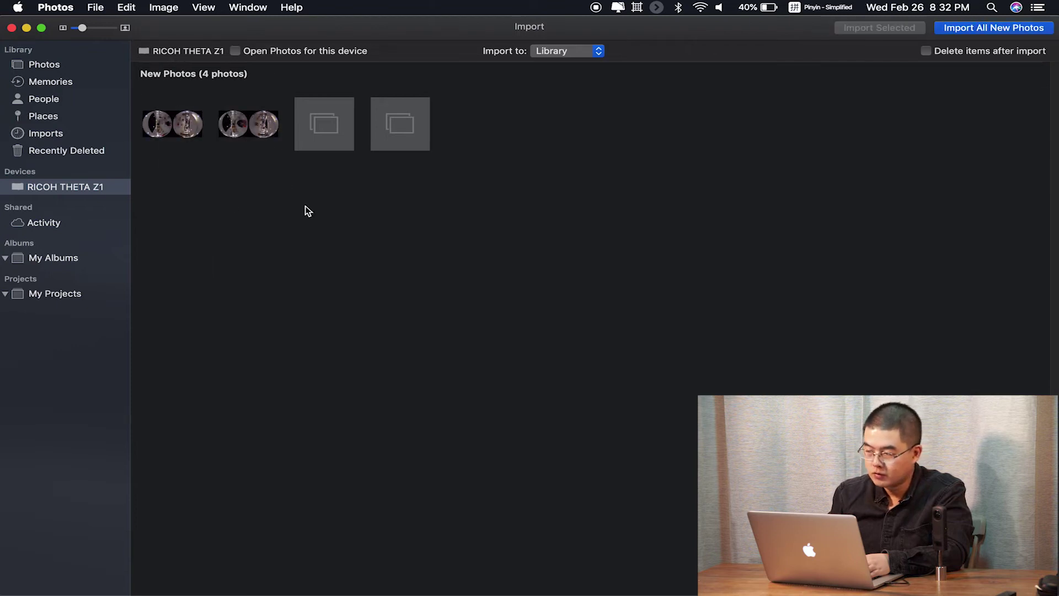
pyautogui.moveTo(458, 220); pyautogui.dragTo(321, 182)
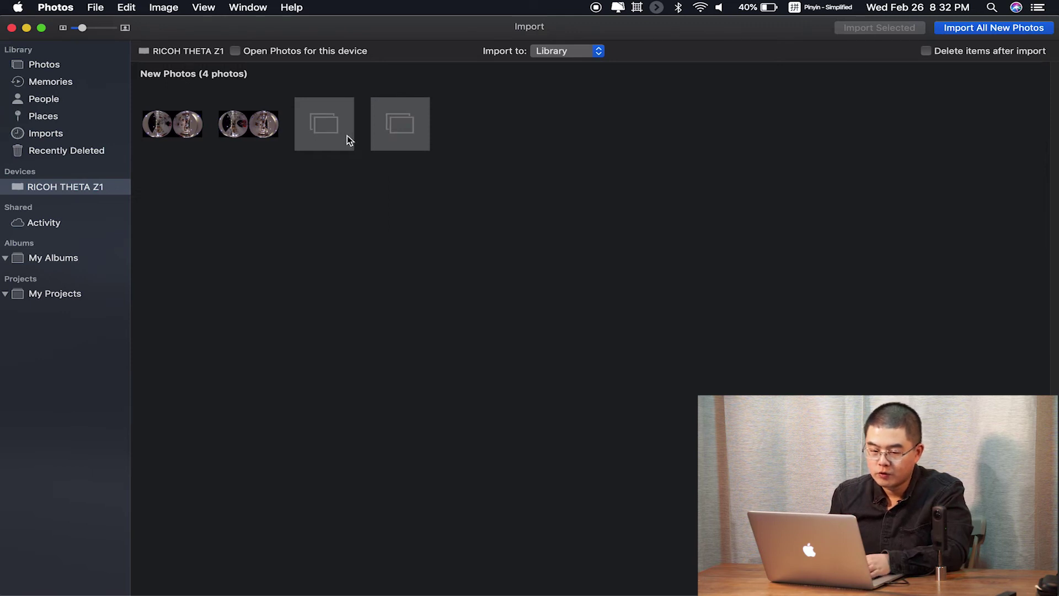
pyautogui.click(342, 114)
pyautogui.keyDown('super'); pyautogui.click(405, 134); pyautogui.keyUp('super')
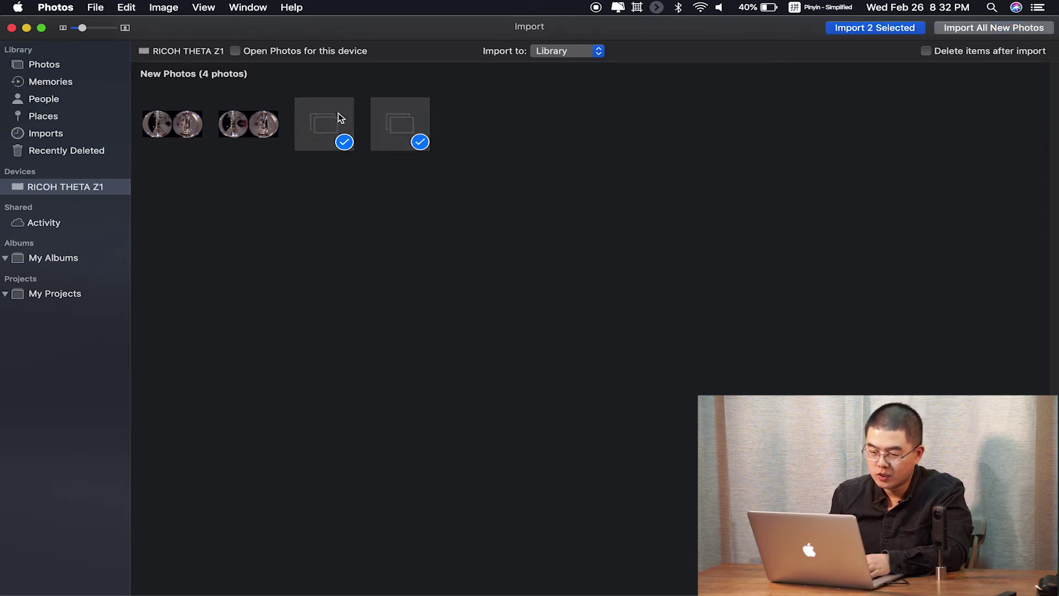
pyautogui.keyDown('super'); pyautogui.click(328, 111); pyautogui.keyUp('super')
pyautogui.keyDown('super'); pyautogui.click(395, 122); pyautogui.keyUp('super')
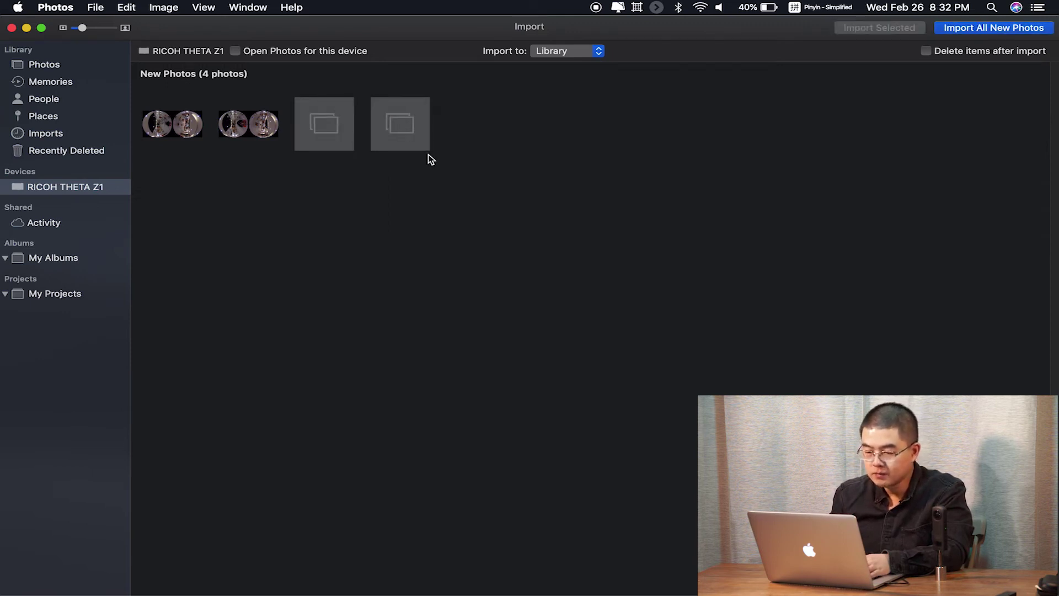
pyautogui.moveTo(428, 154); pyautogui.dragTo(331, 145)
# Marquee-select all four new RICOH THETA Z1 photos in the import view
pyautogui.click(335, 198)
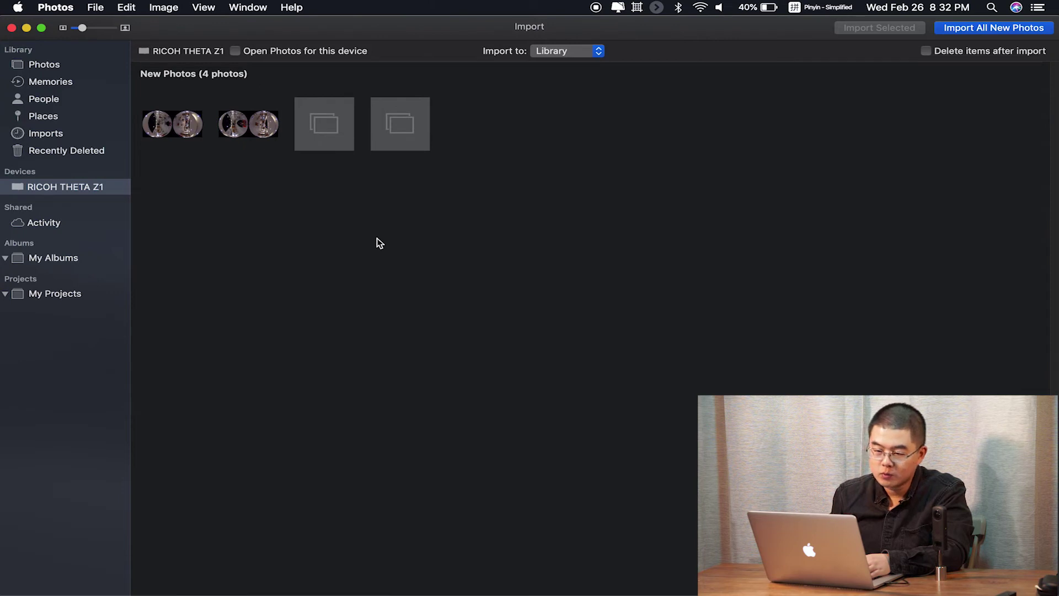
pyautogui.moveTo(453, 204); pyautogui.dragTo(335, 271)
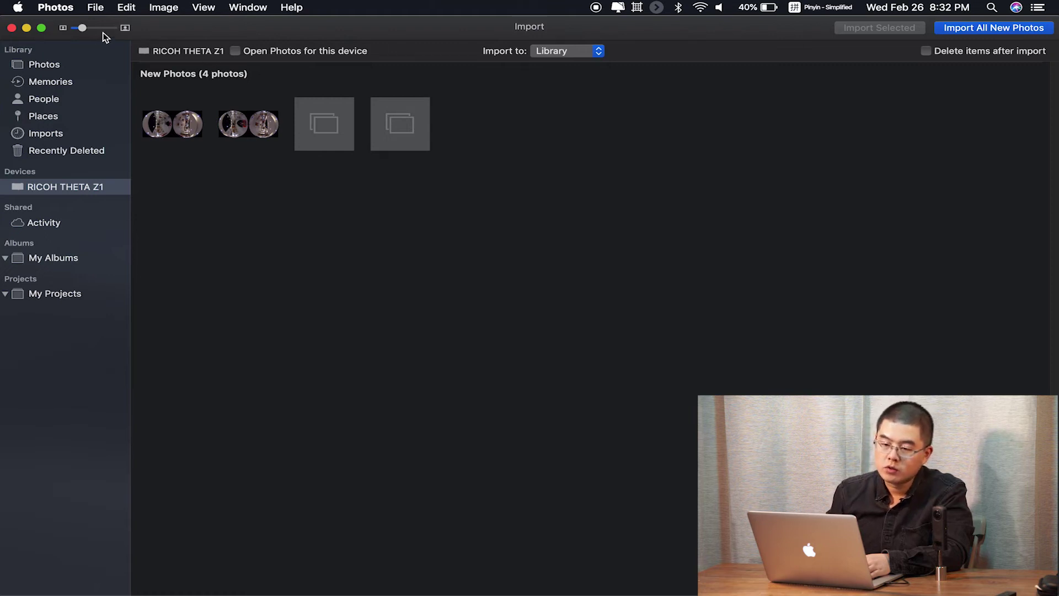
pyautogui.moveTo(432, 207); pyautogui.dragTo(176, 97)
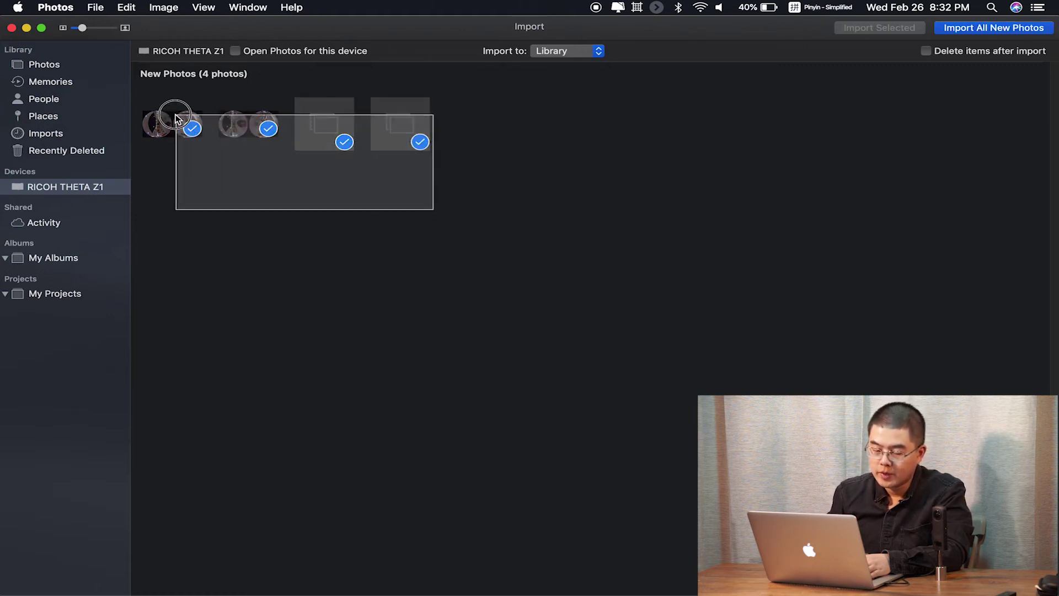
pyautogui.click(331, 217)
pyautogui.moveTo(448, 196); pyautogui.dragTo(401, 248)
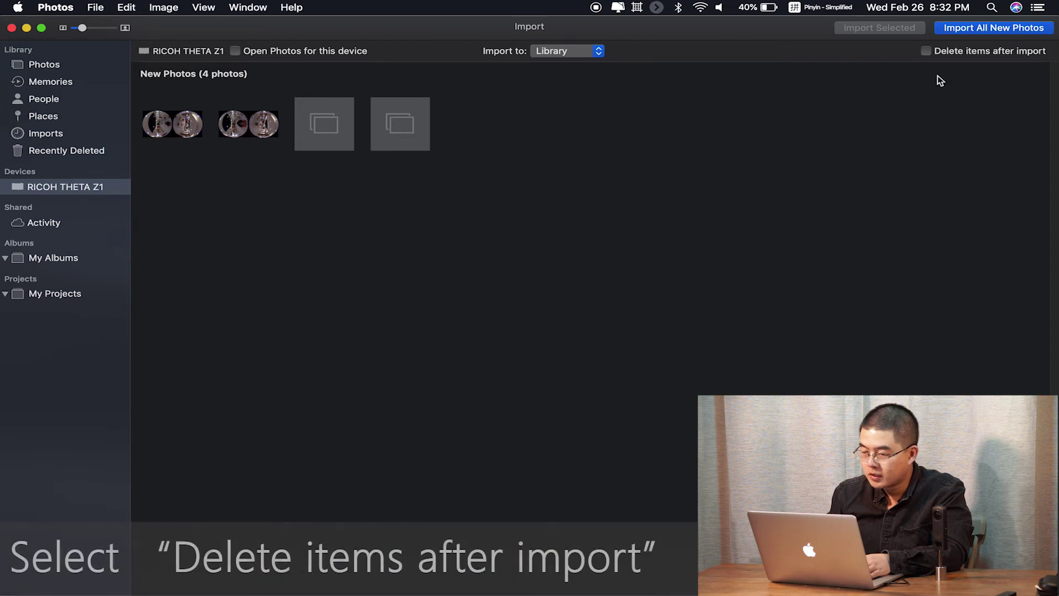
pyautogui.moveTo(402, 166); pyautogui.dragTo(83, 52)
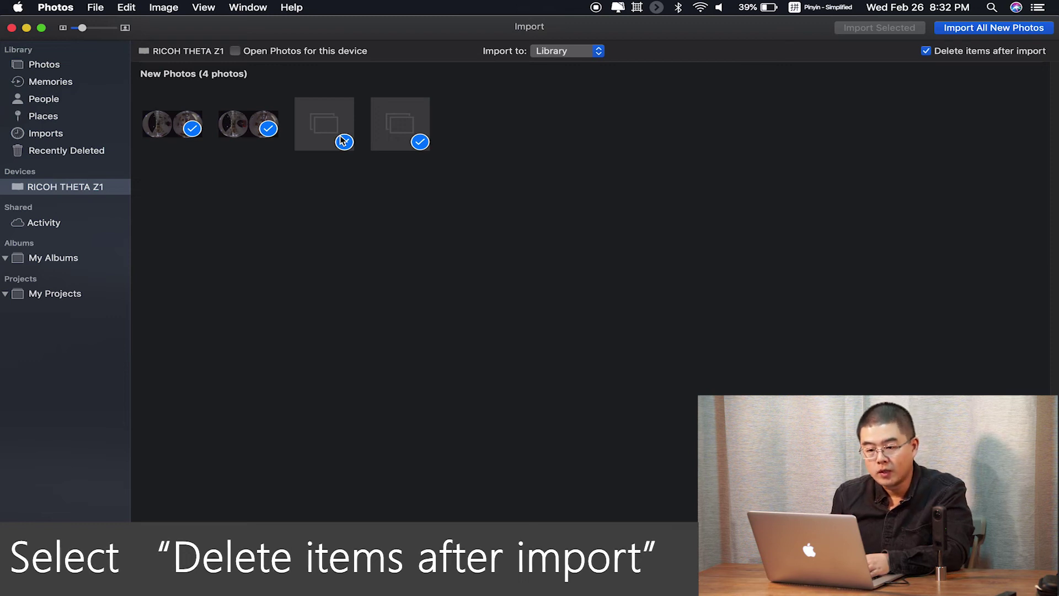
pyautogui.click(11, 28)
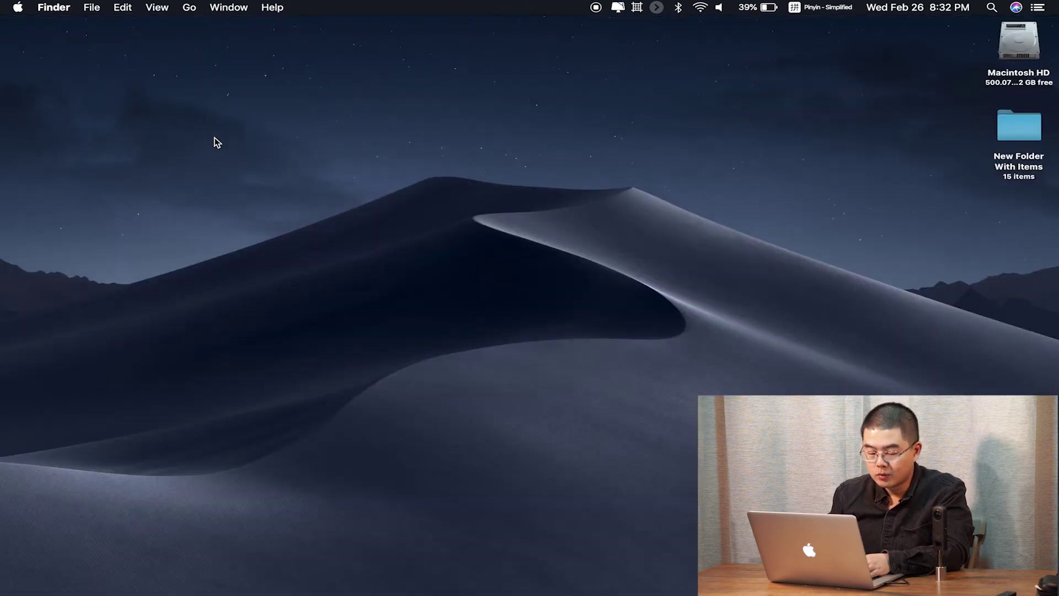
pyautogui.press('F4')
pyautogui.click(915, 274)
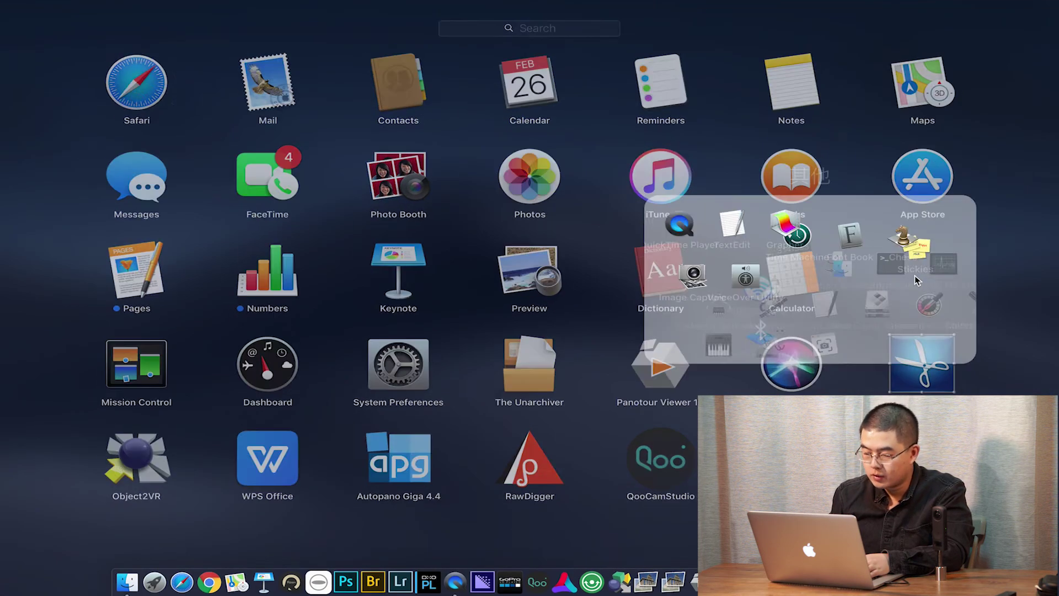
pyautogui.click(138, 255)
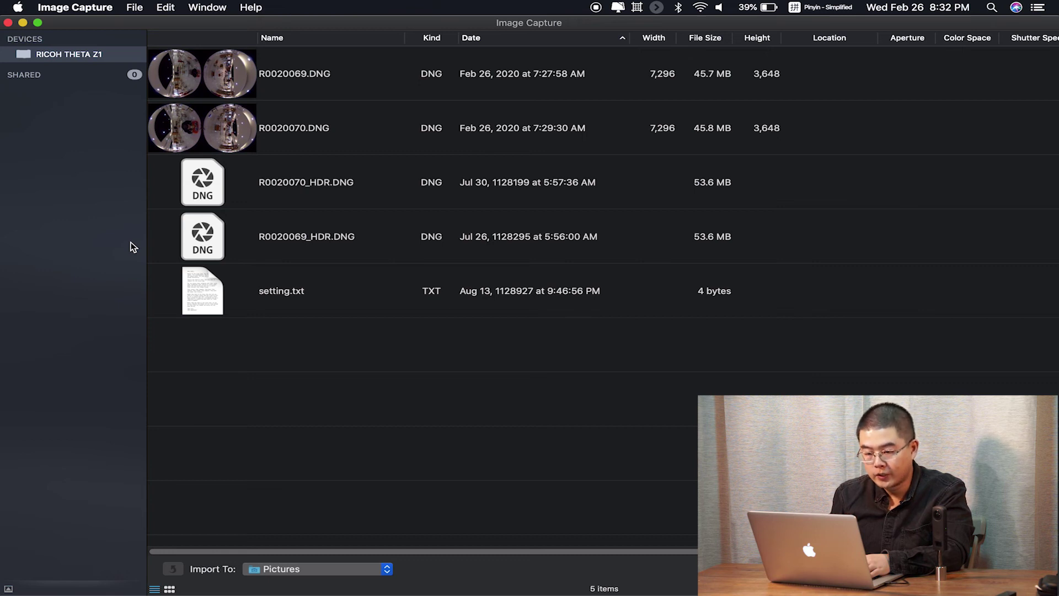
pyautogui.moveTo(475, 378); pyautogui.dragTo(322, 376)
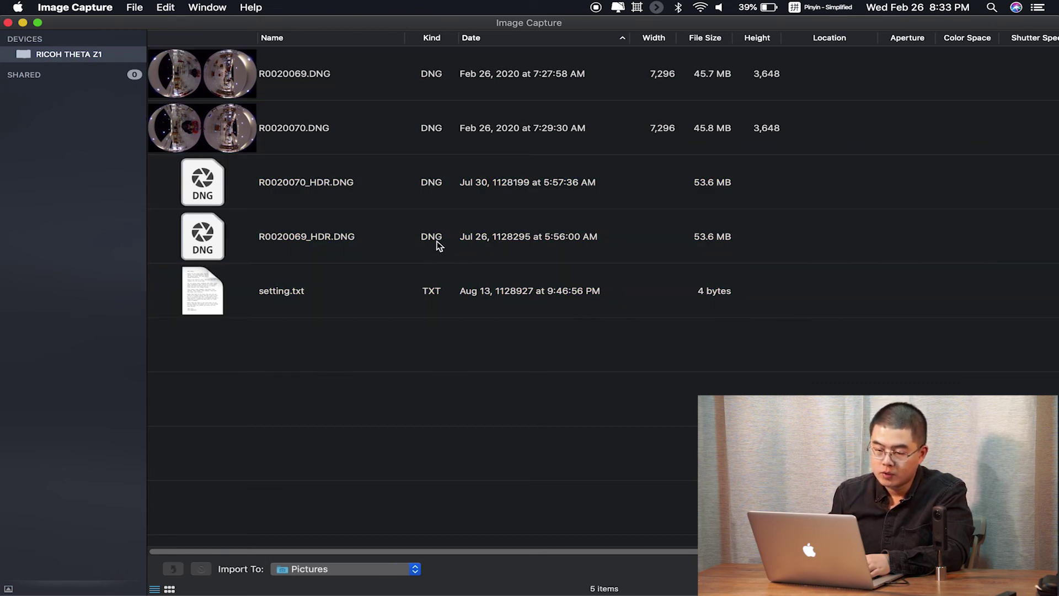
pyautogui.press('super+q')
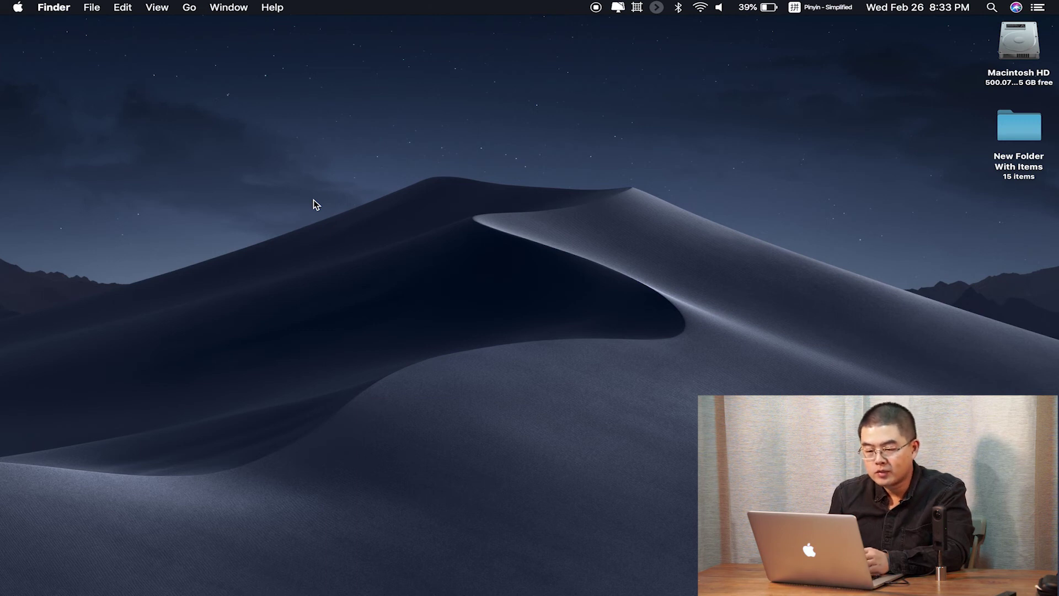